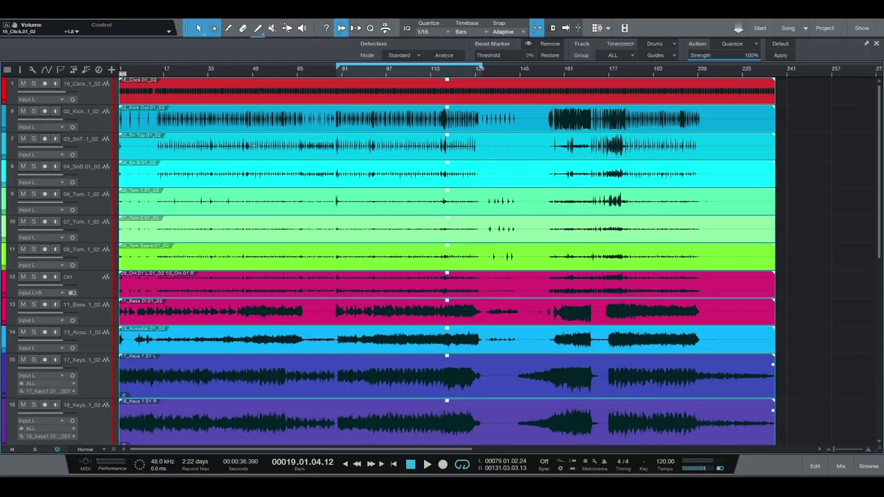
Set the song tempo to 74 BPM.
{"action": "left_click", "coordinate": [661, 464]}
{"action": "type", "text": "74"}
{"action": "key", "text": "Return"}
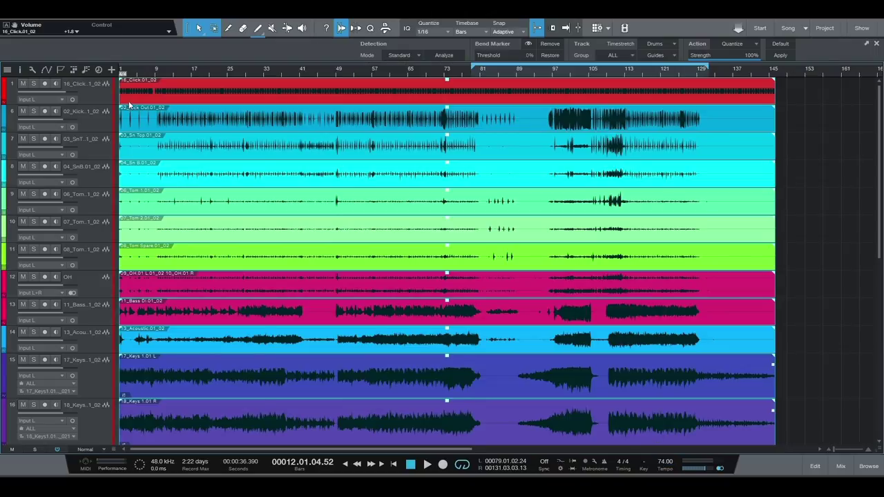
{"action": "scroll", "coordinate": [172, 103], "scroll_direction": "up", "scroll_amount": 5}
{"action": "scroll", "coordinate": [173, 103], "scroll_direction": "left", "scroll_amount": 3}
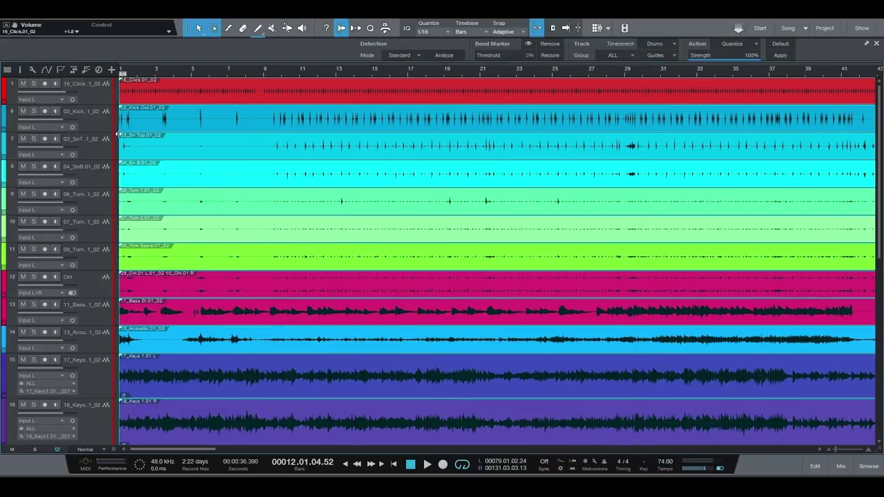
Switch the ALL group off and back on in the mixer's group list.
{"action": "key", "text": "F3"}
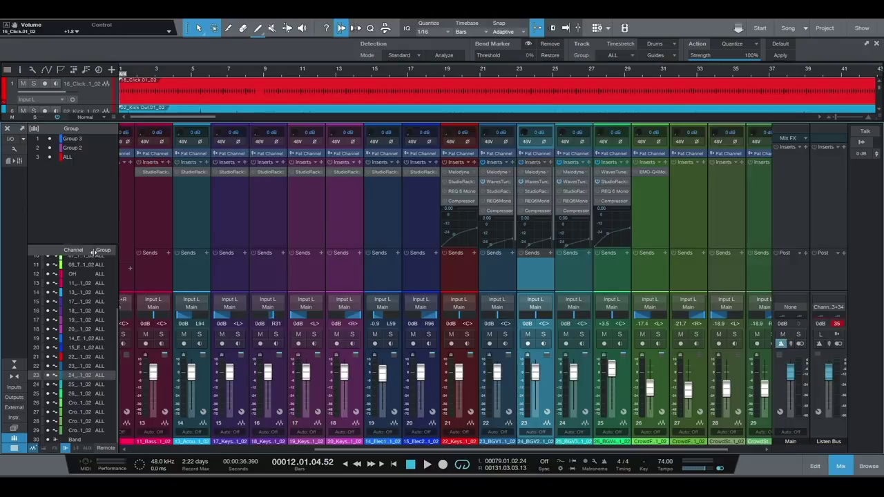
{"action": "left_click", "coordinate": [49, 158]}
{"action": "left_click", "coordinate": [50, 158]}
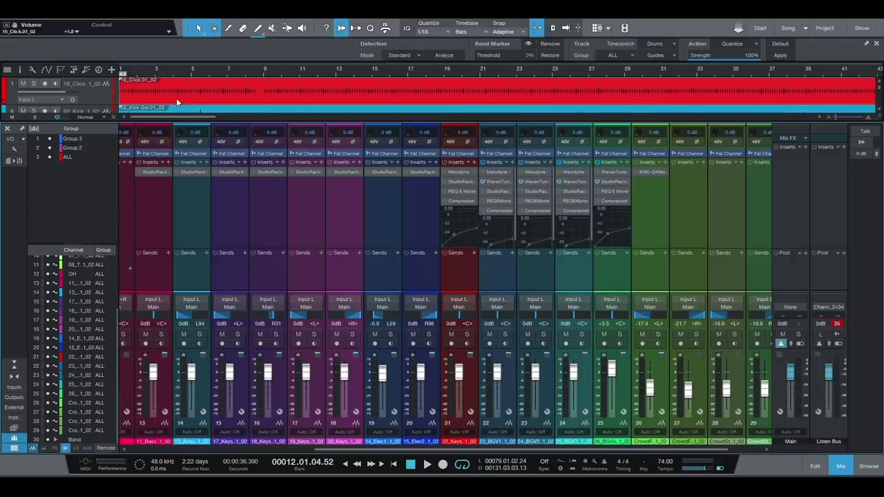
{"action": "key", "text": "F3"}
Shift the grouped audio of all tracks so the first click after the gap lands on bar 10, and place the playback cursor there.
{"action": "left_click_drag", "start_coordinate": [268, 98], "coordinate": [309, 97]}
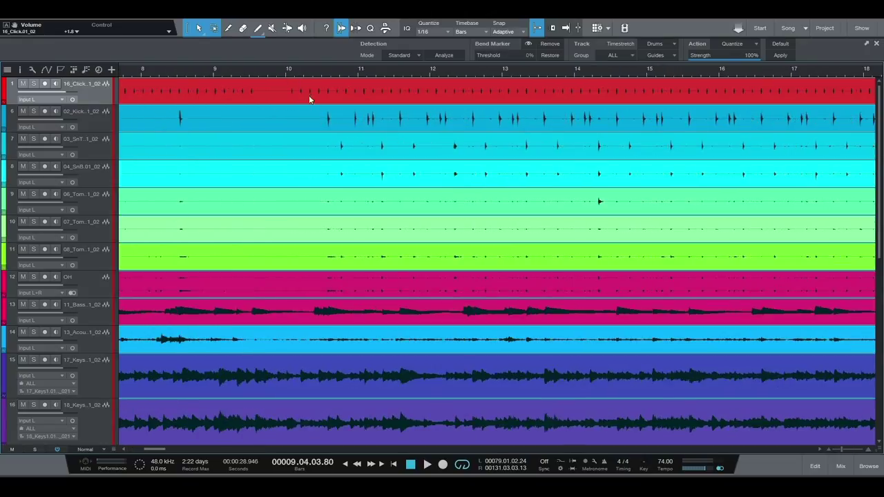
{"action": "key", "text": "e"}
{"action": "key", "text": "e"}
{"action": "key", "text": "e"}
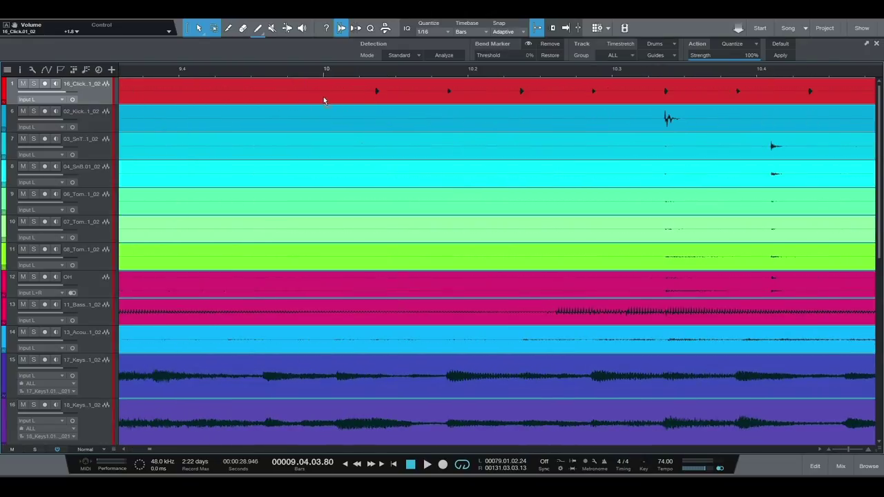
{"action": "scroll", "coordinate": [322, 100], "scroll_direction": "right", "scroll_amount": 2}
{"action": "left_click_drag", "start_coordinate": [320, 72], "coordinate": [370, 101]}
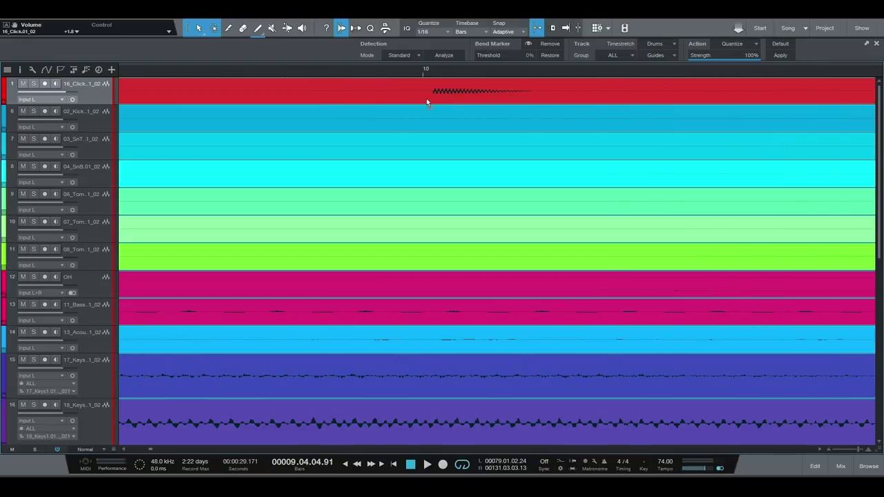
{"action": "left_click", "coordinate": [424, 74]}
{"action": "key", "text": "w"}
{"action": "key", "text": "w"}
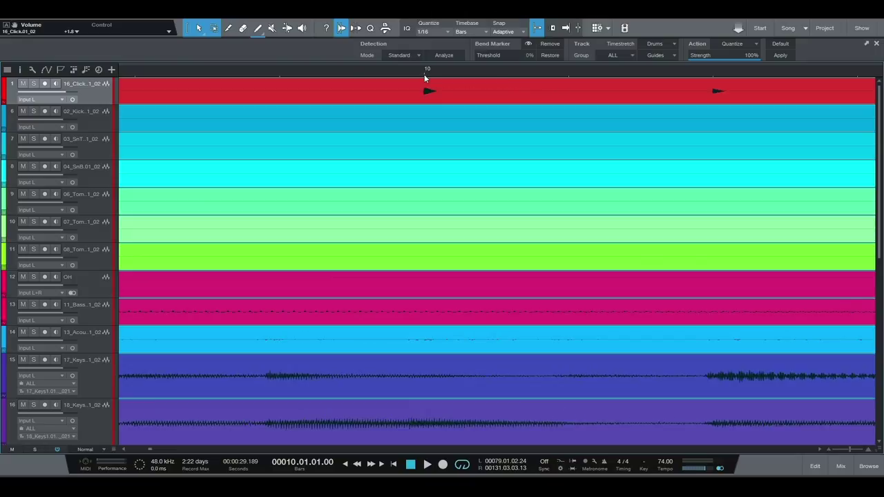
Turn on autoscroll and the metronome, and play the song from bar 10 against the recorded click.
{"action": "key", "text": "w"}
{"action": "key", "text": "w"}
{"action": "key", "text": "w"}
{"action": "key", "text": "w"}
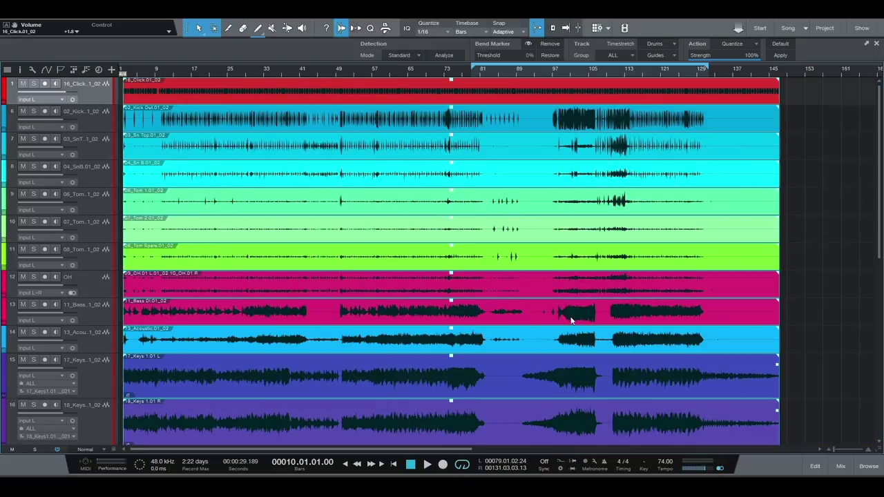
{"action": "key", "text": "f"}
{"action": "key", "text": "space"}
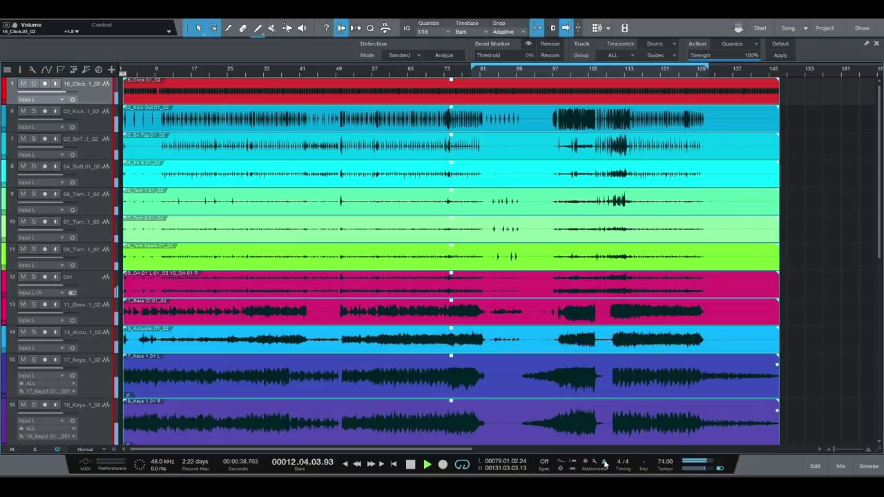
{"action": "key", "text": "space"}
Examine how the click track lines up with the grid at bar 73.
{"action": "left_click_drag", "start_coordinate": [444, 73], "coordinate": [443, 82]}
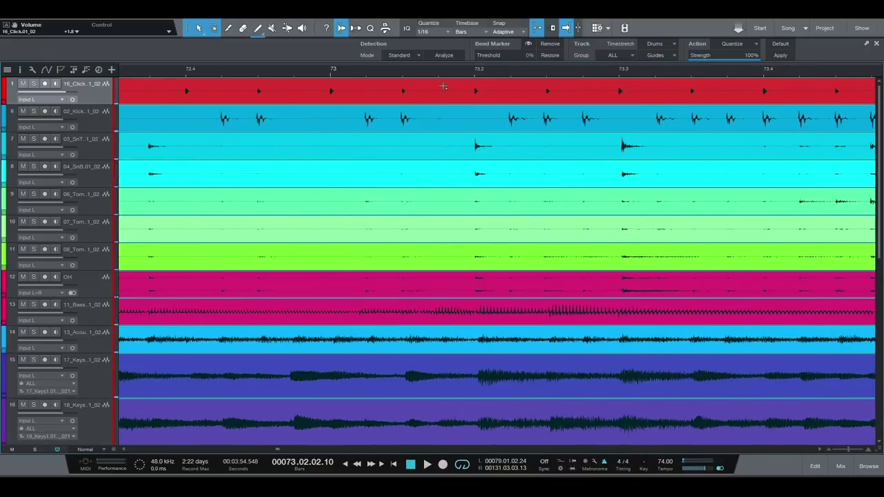
{"action": "scroll", "coordinate": [328, 72], "scroll_direction": "up", "scroll_amount": 5}
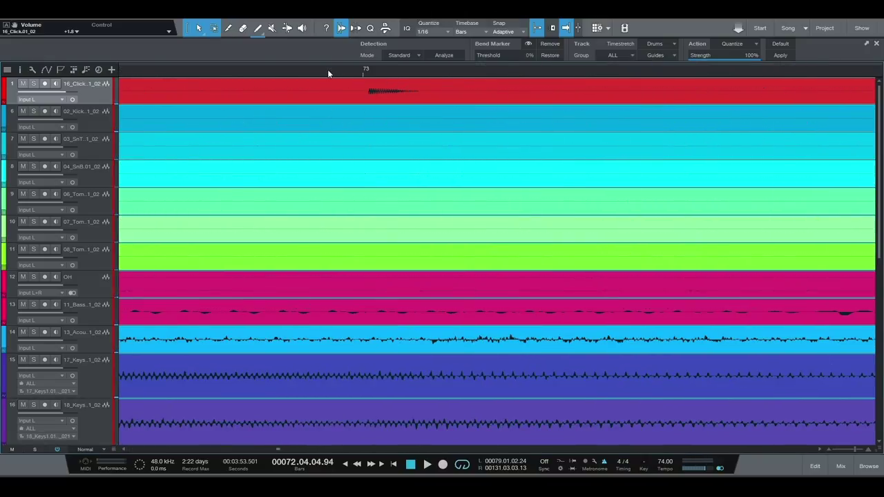
{"action": "scroll", "coordinate": [327, 69], "scroll_direction": "down", "scroll_amount": 8}
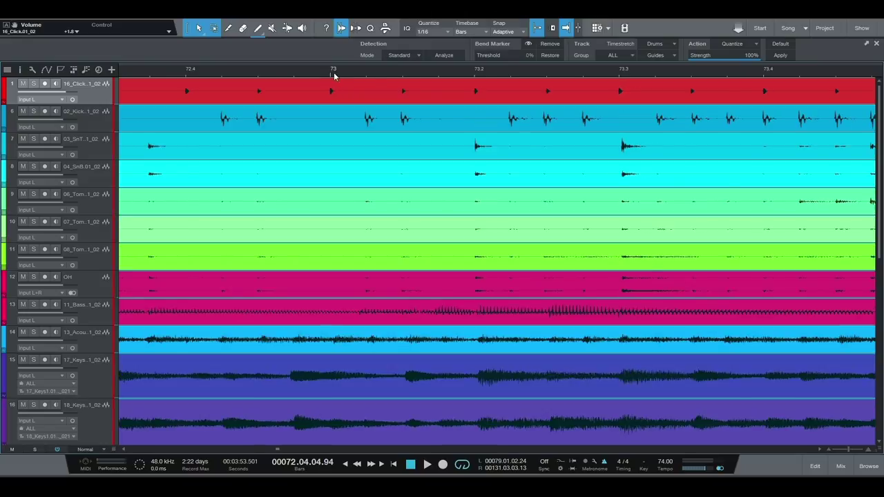
{"action": "key", "text": "w"}
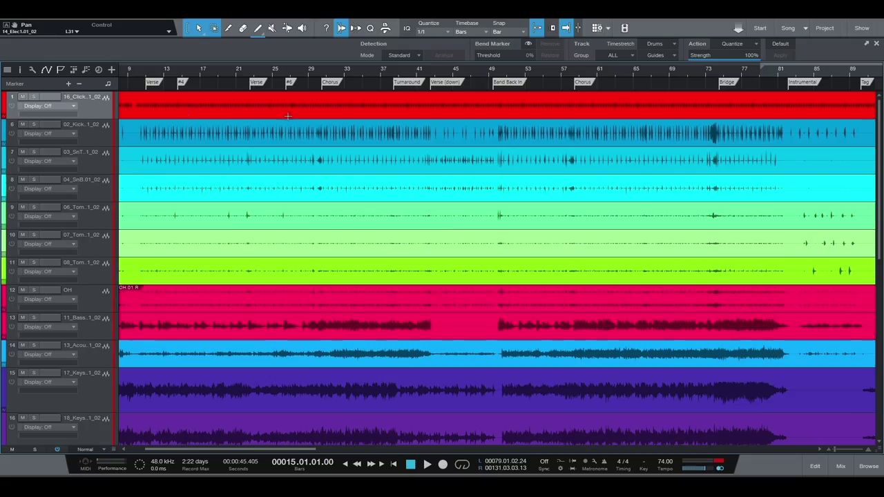
Delete the audio between the #4 and #6 markers on all tracks and try to copy the preceding section into the gap.
{"action": "left_click_drag", "start_coordinate": [288, 116], "coordinate": [289, 120]}
{"action": "key", "text": "Delete"}
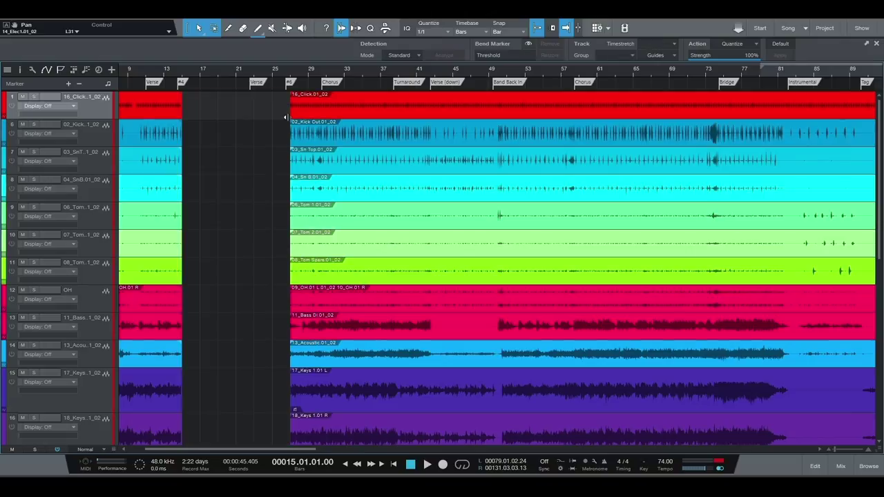
{"action": "left_click", "coordinate": [164, 115]}
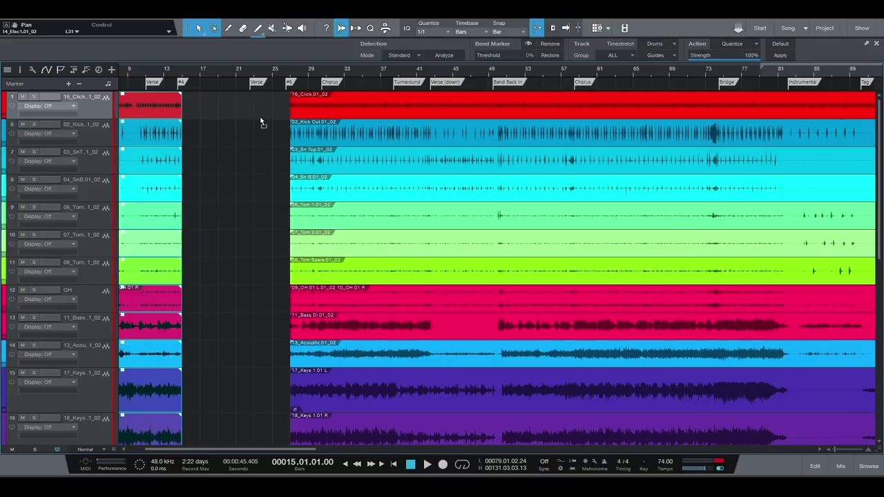
{"action": "left_click_drag", "start_coordinate": [266, 116], "coordinate": [271, 116]}
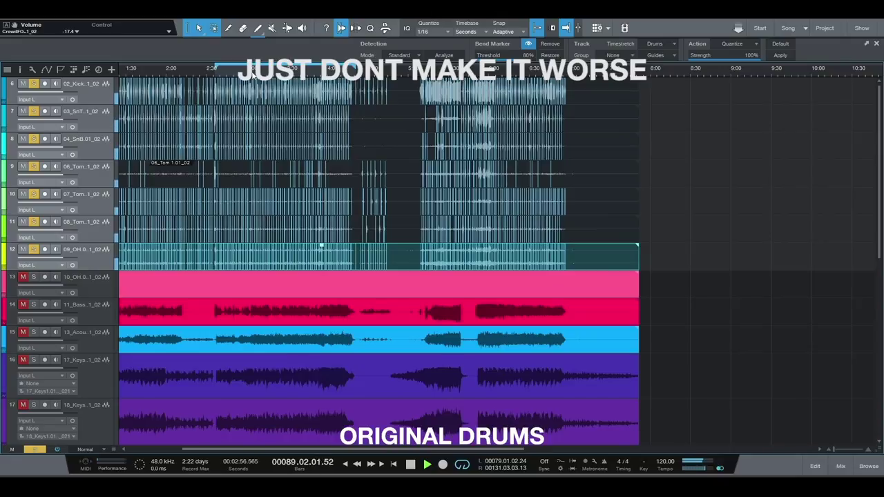
{"action": "left_click", "coordinate": [788, 53]}
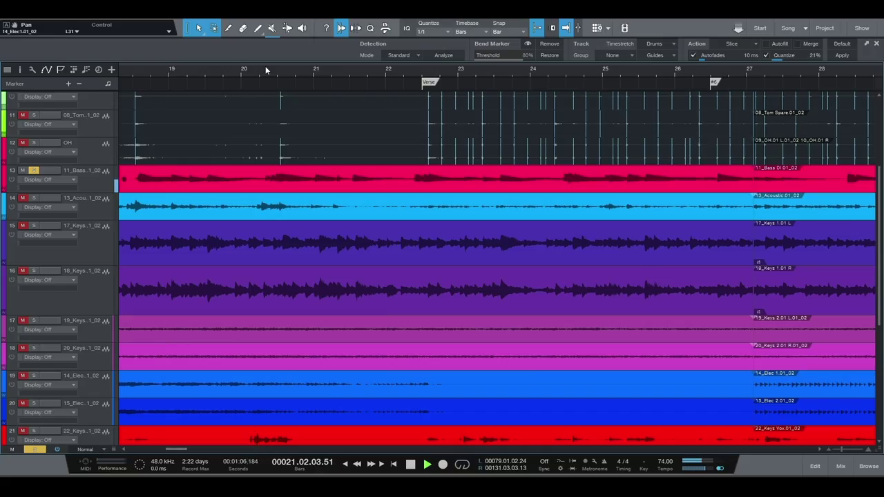
Copy a short bass note from bar 25 and paste it over the note at bar 21, beat 2 on the bass track.
{"action": "key", "text": "space"}
{"action": "key", "text": "space"}
{"action": "key", "text": "space"}
{"action": "left_click_drag", "start_coordinate": [627, 179], "coordinate": [643, 178]}
{"action": "left_click", "coordinate": [335, 173]}
{"action": "key", "text": "ctrl+v"}
{"action": "key", "text": "e"}
{"action": "key", "text": "e"}
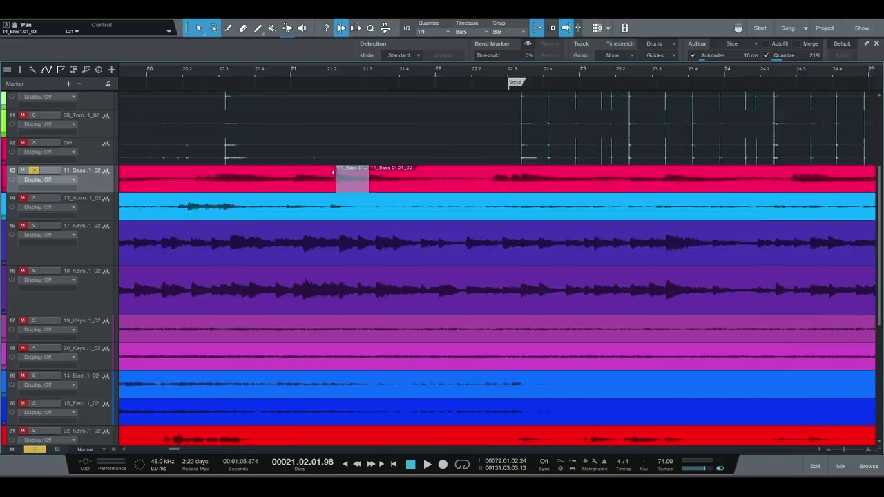
Play back the soloed bass from just before bar 21 to audition the pasted note.
{"action": "left_click", "coordinate": [181, 72]}
{"action": "key", "text": "space"}
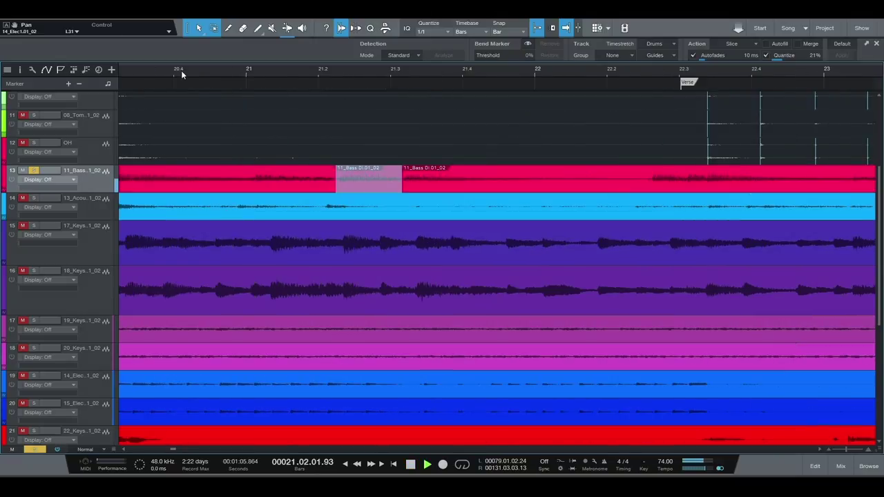
{"action": "key", "text": "space"}
{"action": "left_click", "coordinate": [364, 185]}
{"action": "key", "text": "space"}
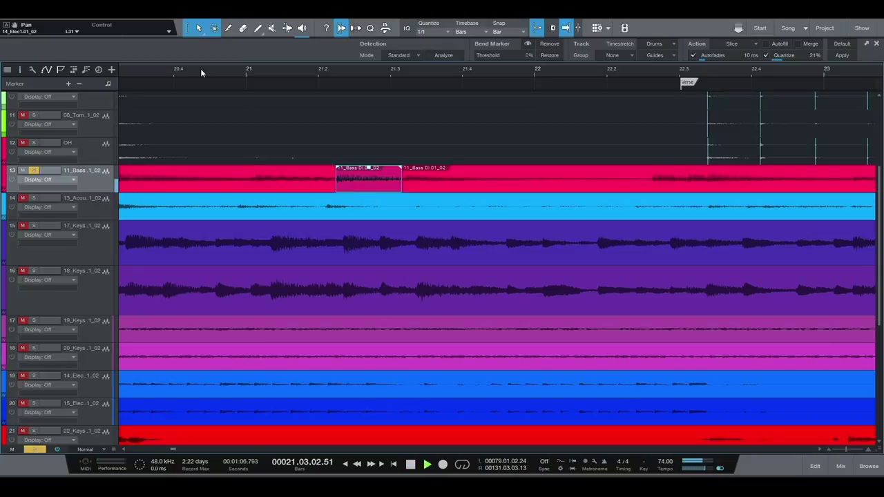
{"action": "key", "text": "w"}
{"action": "key", "text": "w"}
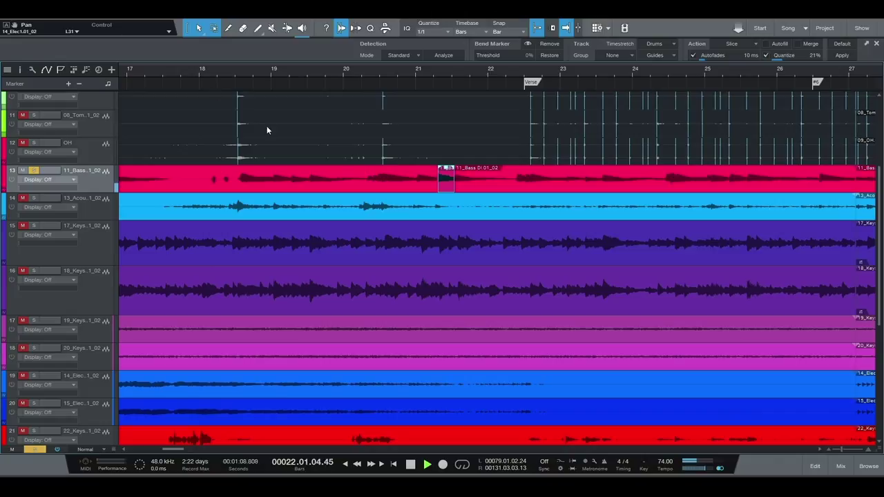